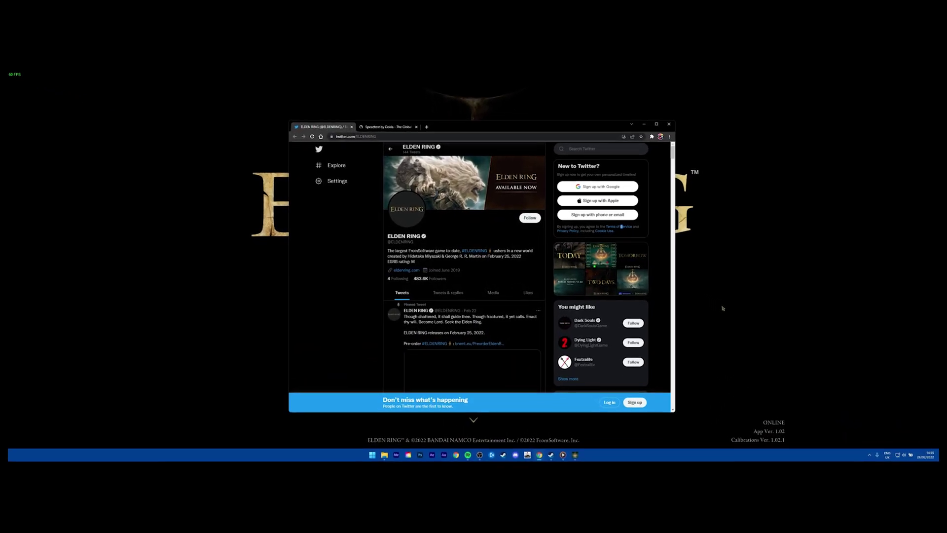
Scroll down the ELDEN RING Twitter timeline to the PC server maintenance tweet
scroll(328, 276, down, 1)
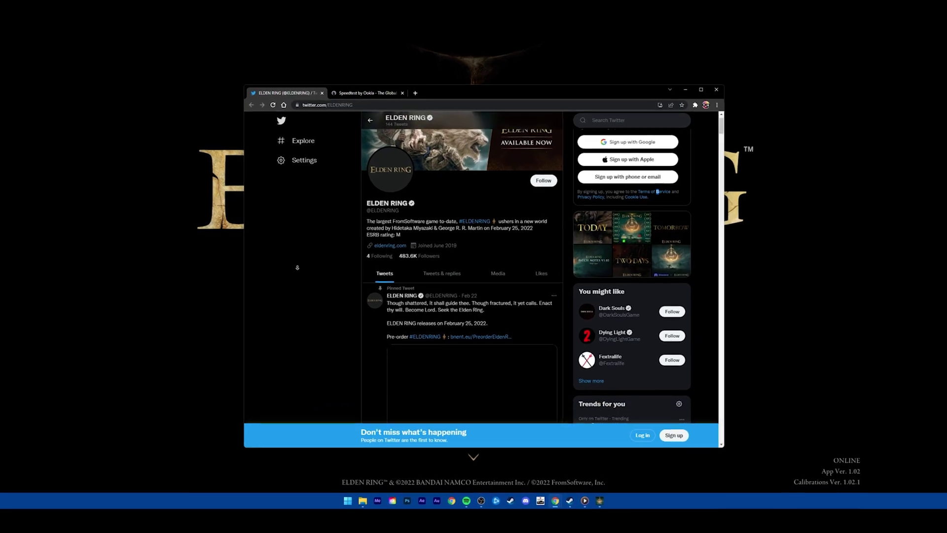
scroll(345, 297, down, 5)
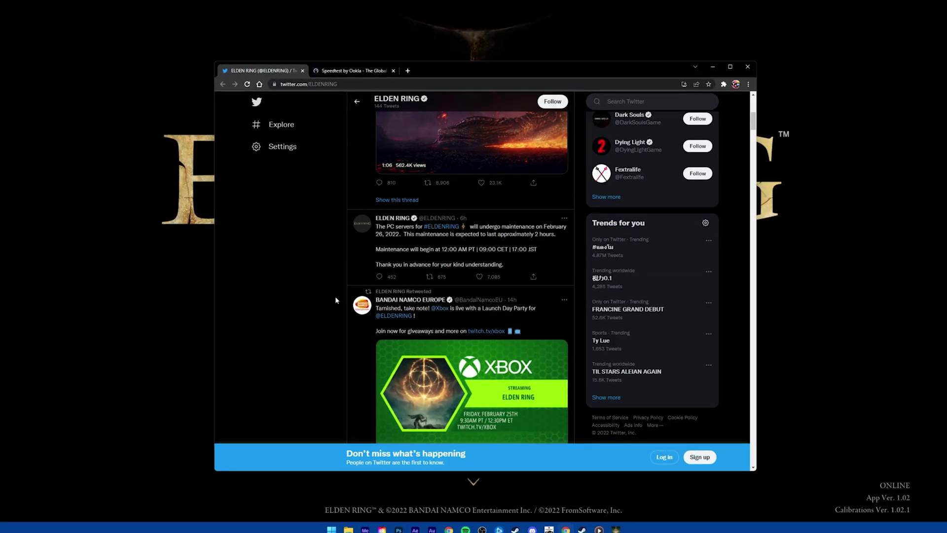
scroll(336, 299, down, 8)
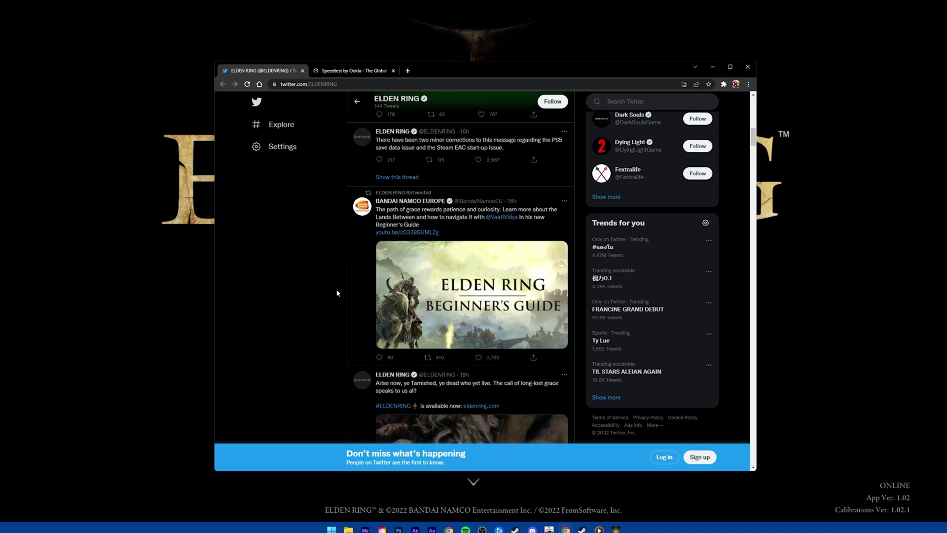
Back in the game, confirm the Network Launch Setting reads Play Offline in System settings
click(712, 67)
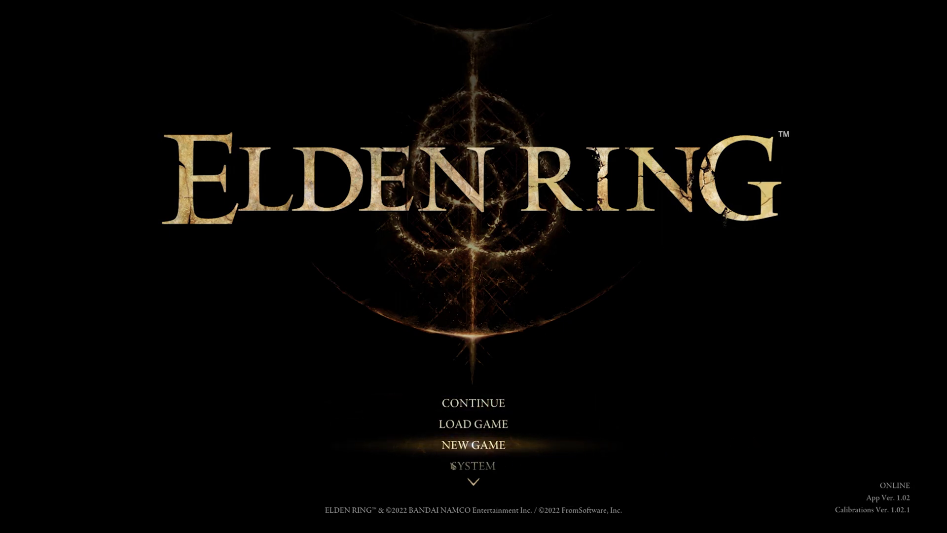
click(459, 447)
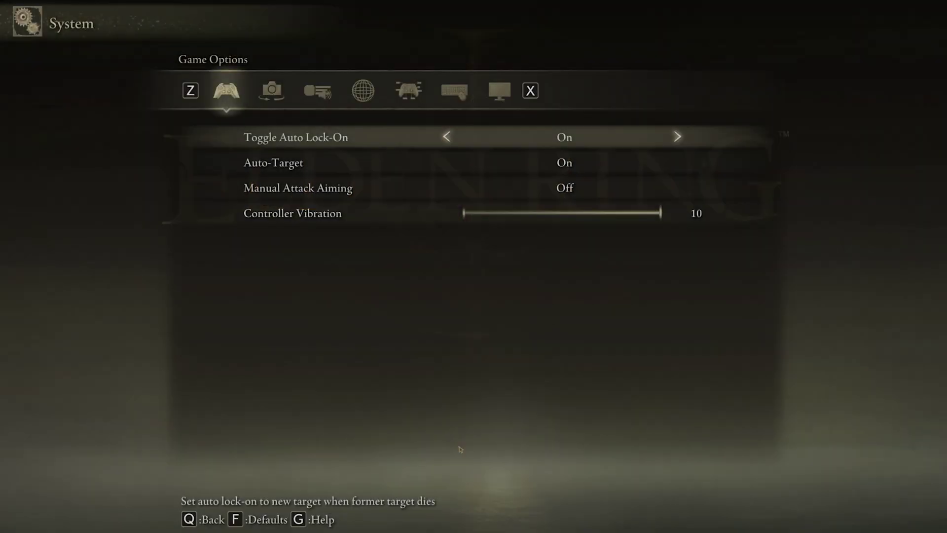
click(363, 90)
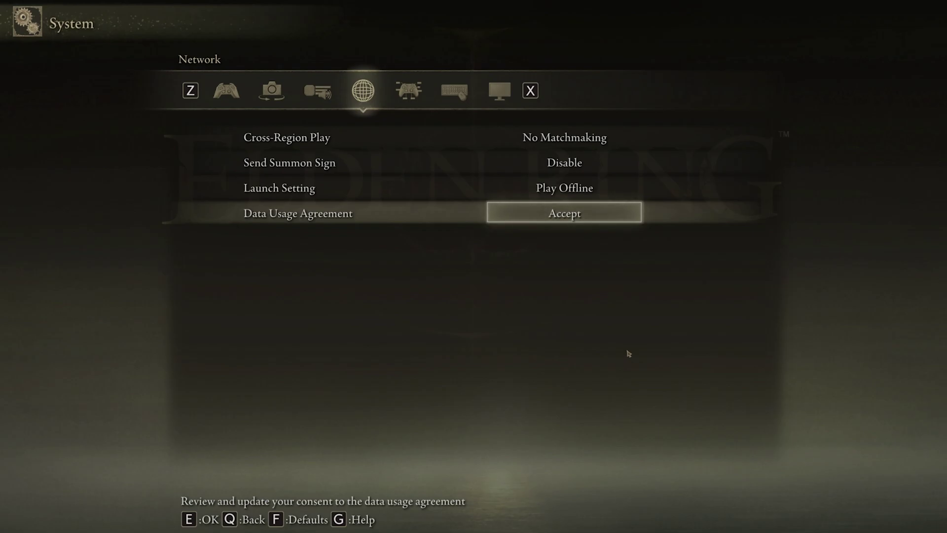
key(q)
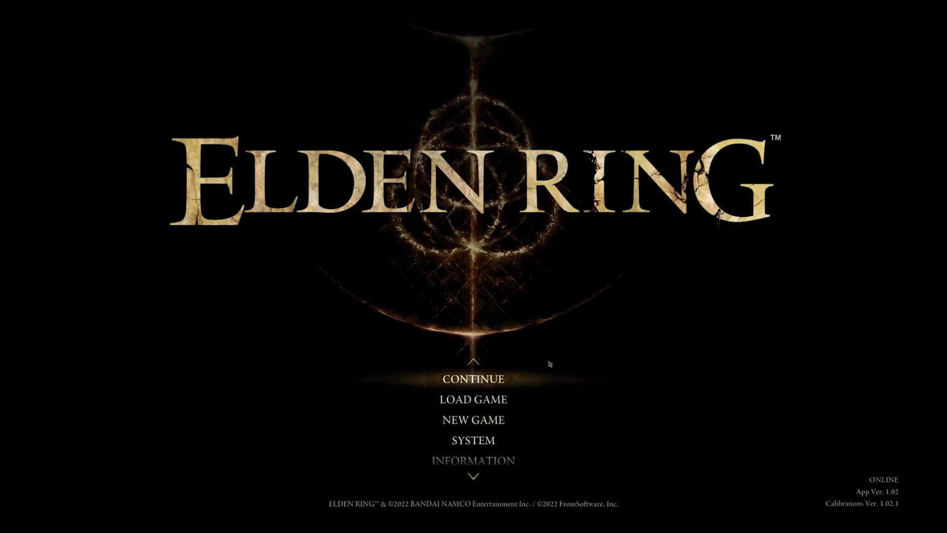
Quit Elden Ring and run a Speedtest by Ookla test: 1 ms ping, 9.15 Mbps download
click(464, 447)
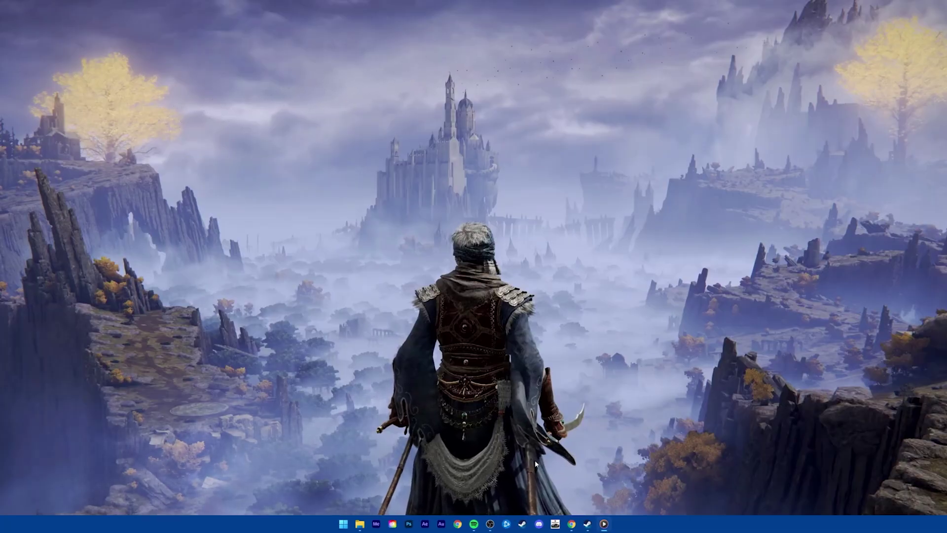
mouse_move(570, 522)
click(562, 481)
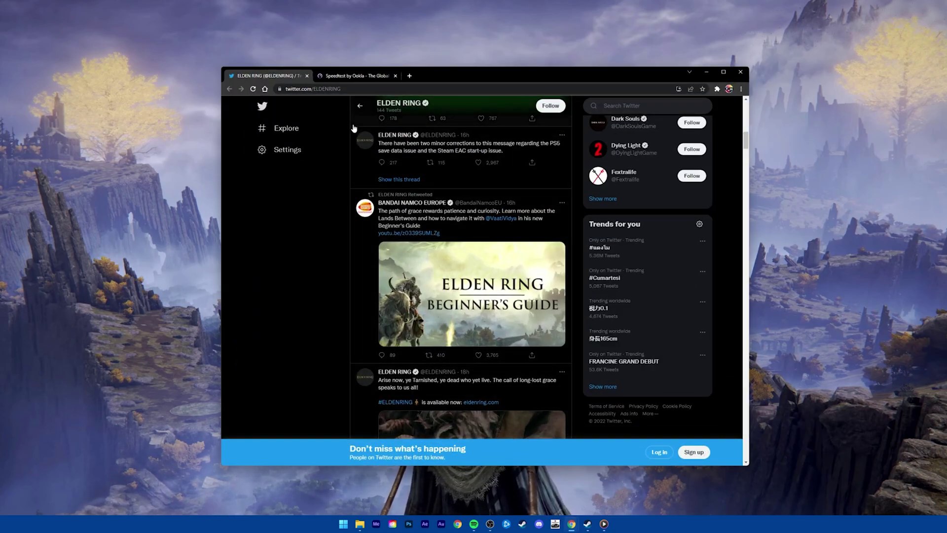
click(354, 75)
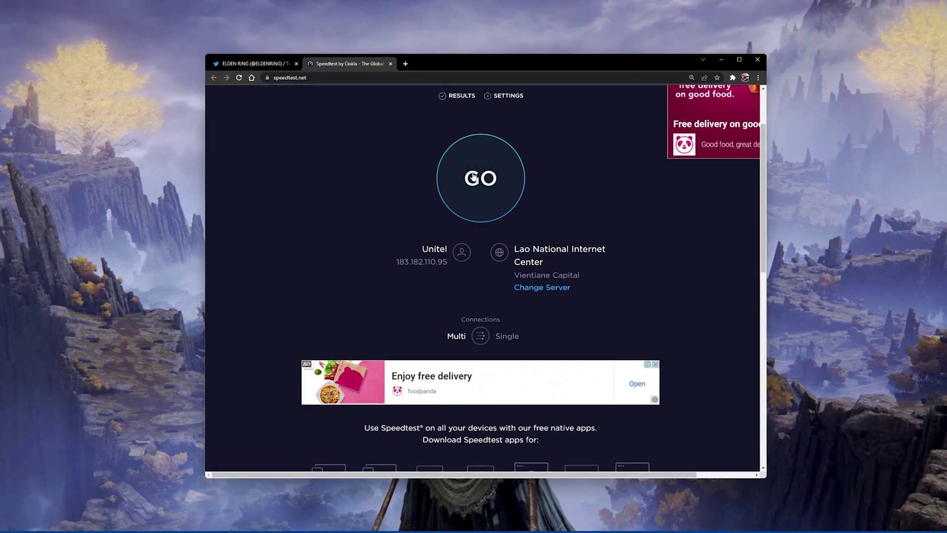
click(480, 181)
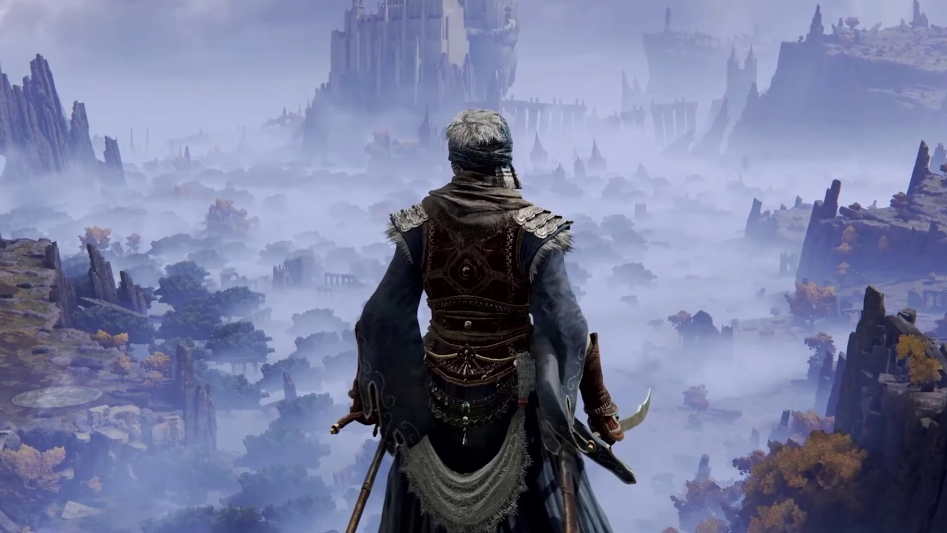
Search the Start menu for vpn to check the VPN settings
key(super)
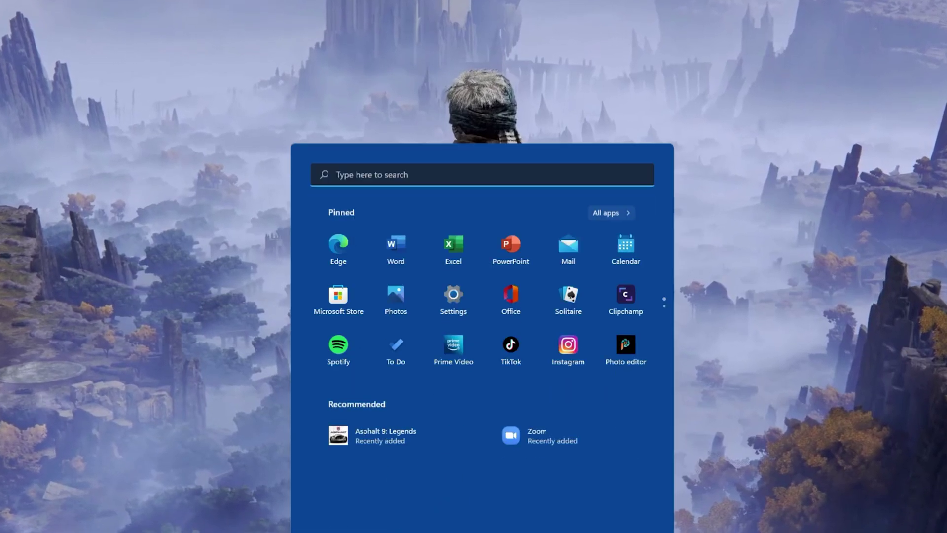
text(vpn)
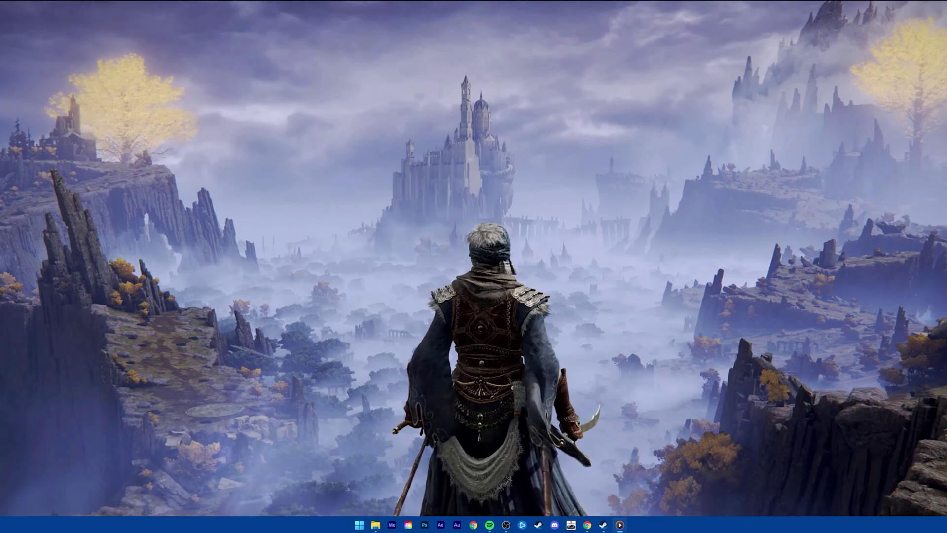
Launch Task Manager and view its Performance page with CPU at 18% utilisation
key(super)
text(task manager)
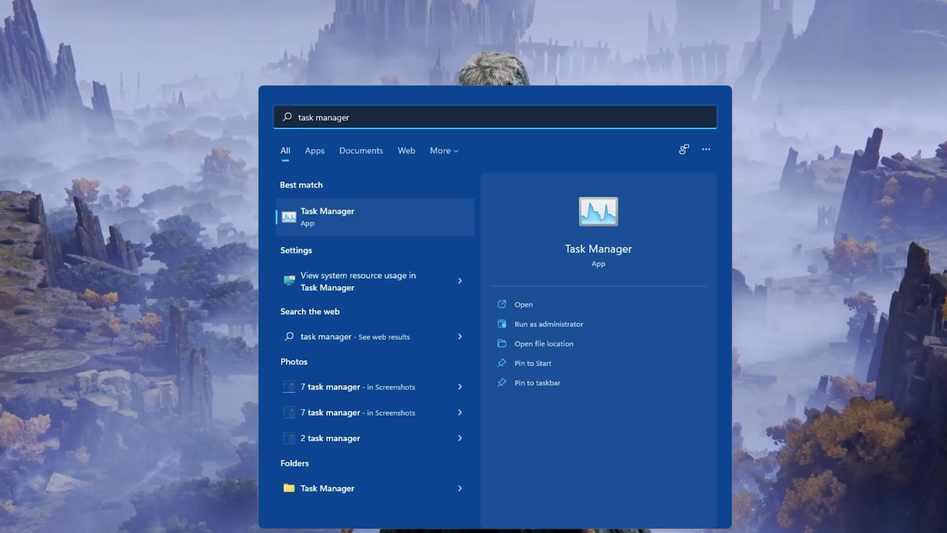
key(Return)
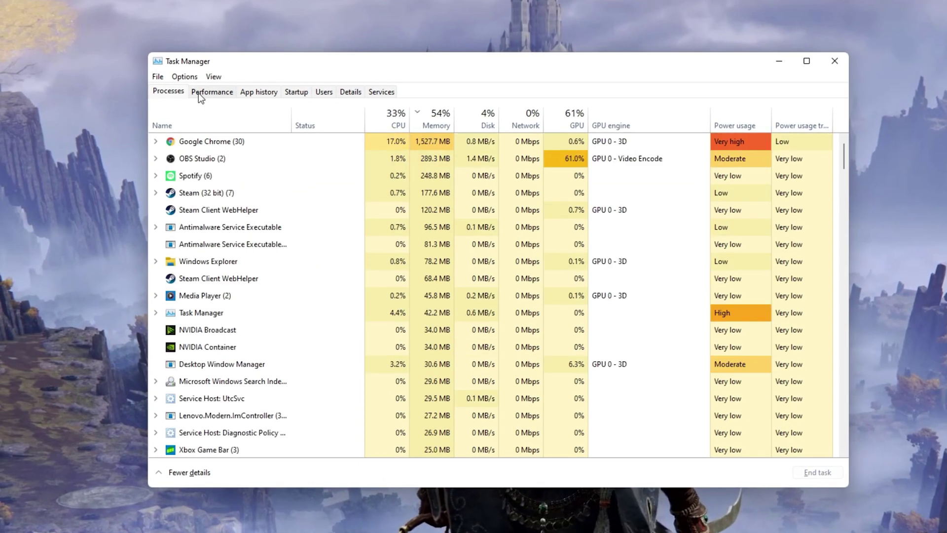
click(198, 93)
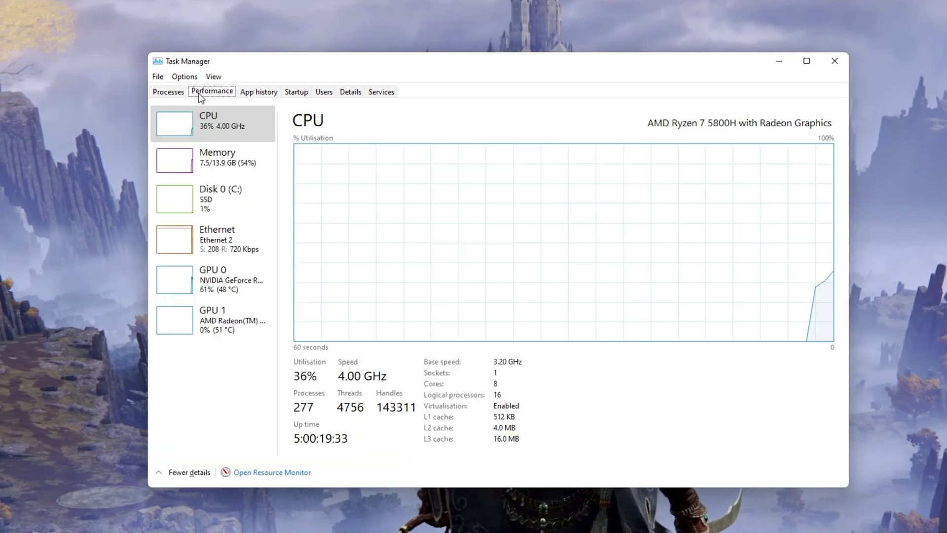
Open Resource Monitor's Network page and expand Processes with Network Activity
click(261, 472)
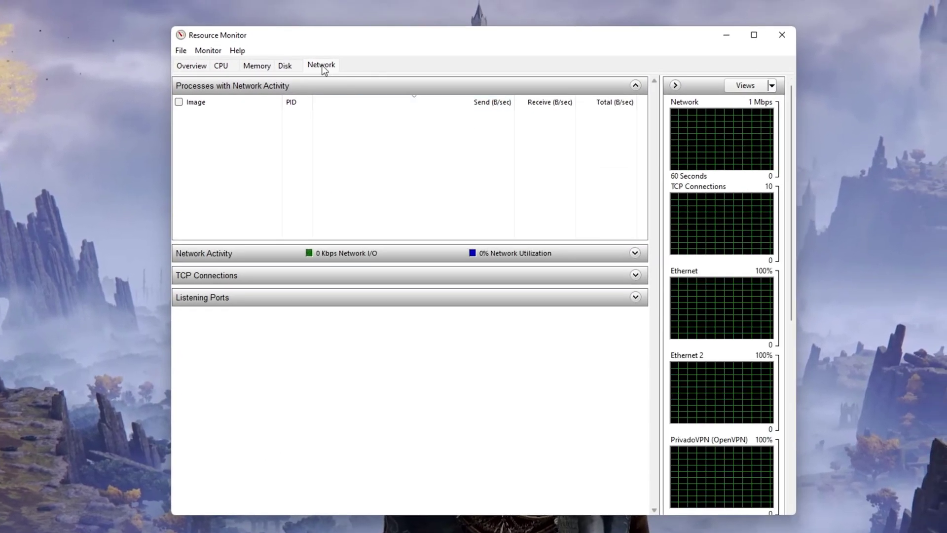
click(324, 86)
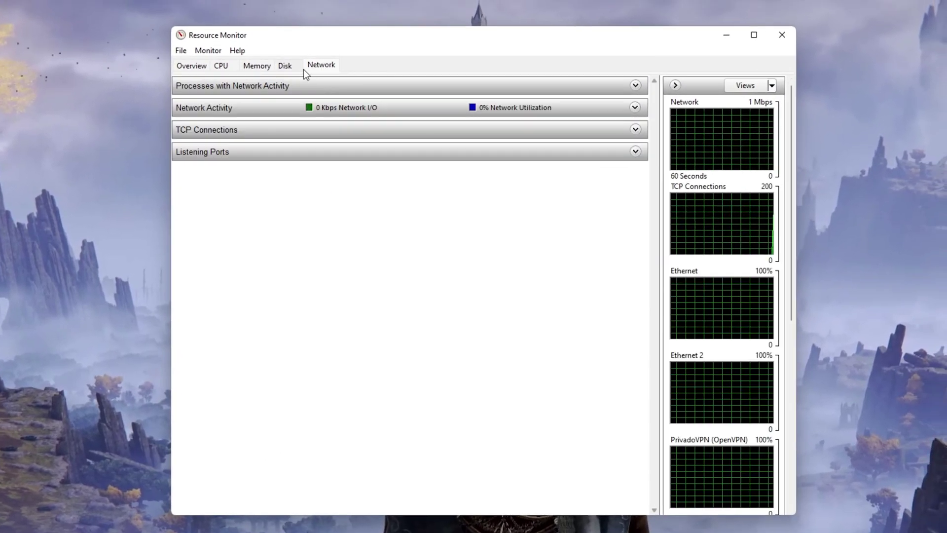
click(324, 87)
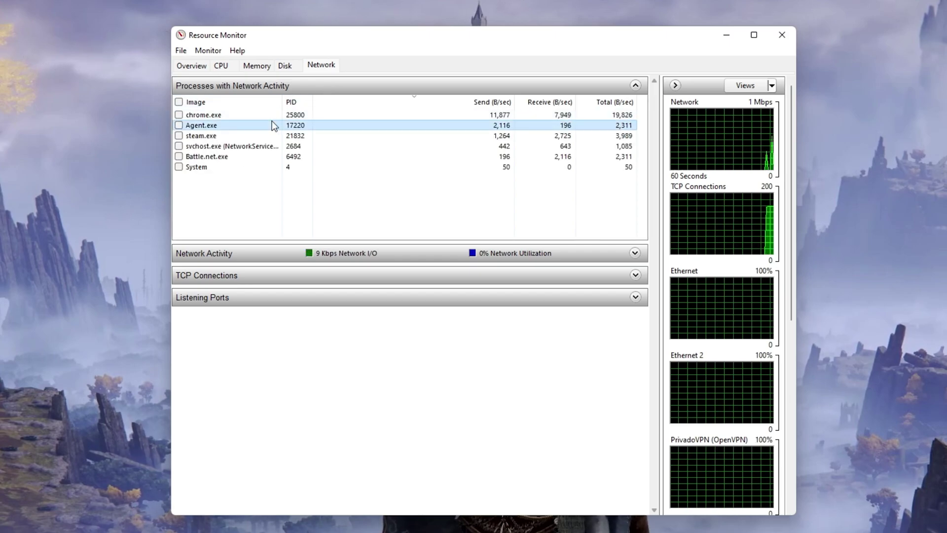
click(272, 117)
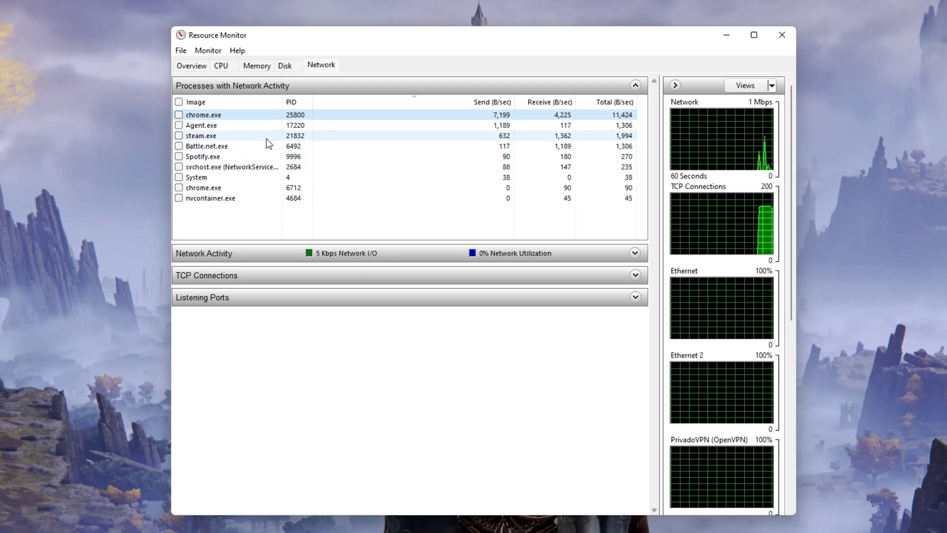
Inspect the steam.exe and chrome.exe action menus without ending either process
right_click(270, 144)
click(254, 111)
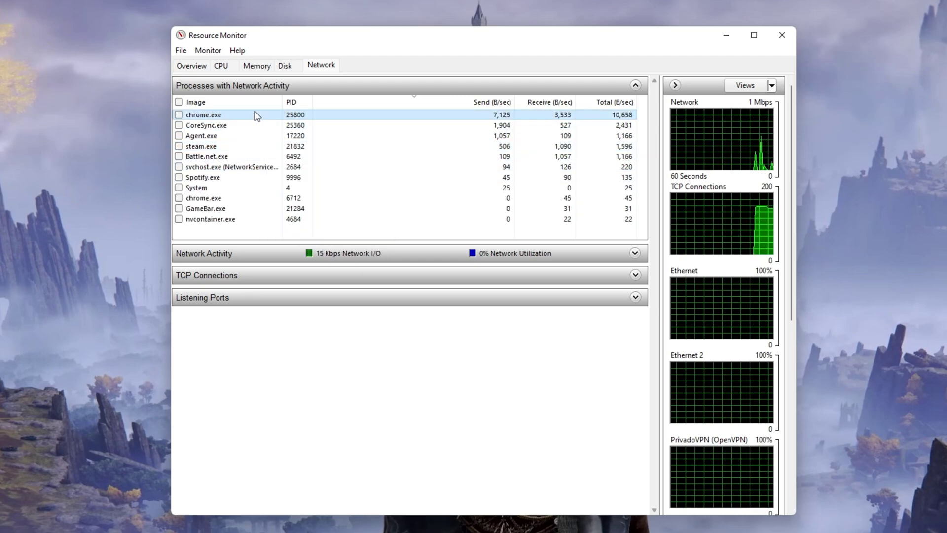
right_click(253, 119)
click(242, 126)
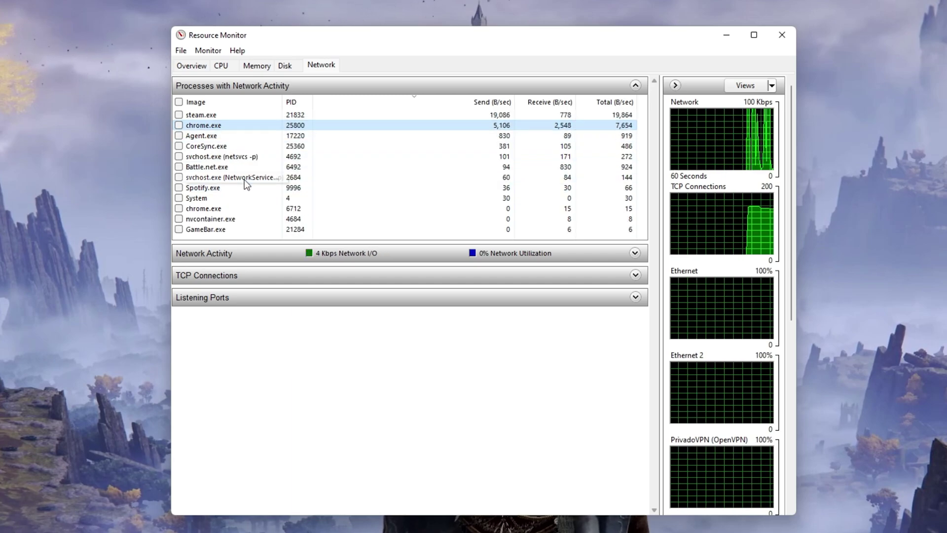
click(258, 114)
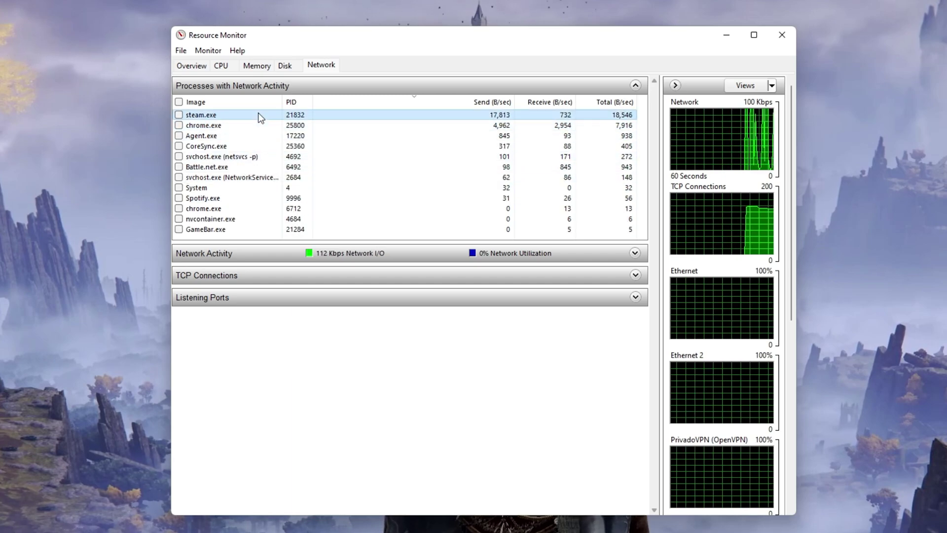
right_click(468, 114)
click(459, 110)
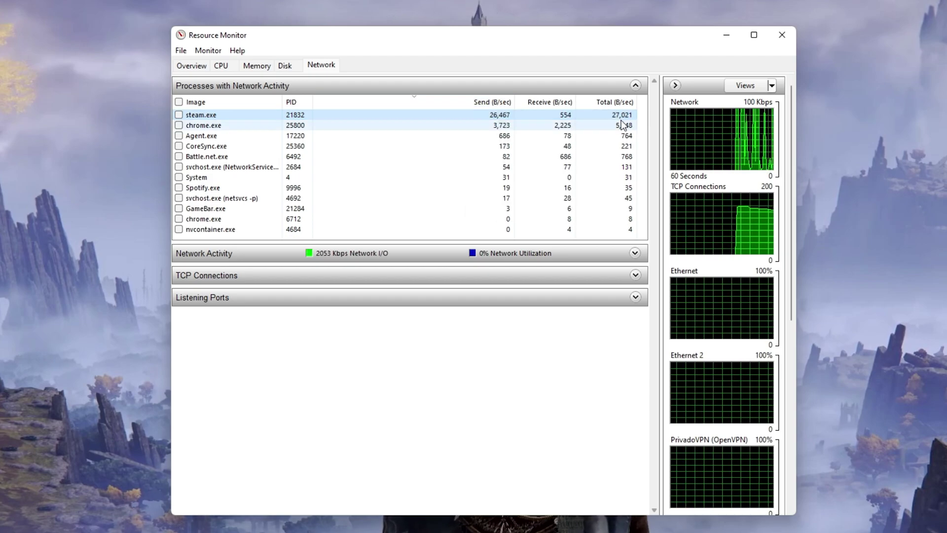
Close Resource Monitor and launch Command Prompt via a cmd Start search
click(782, 35)
key(super)
text(cmd)
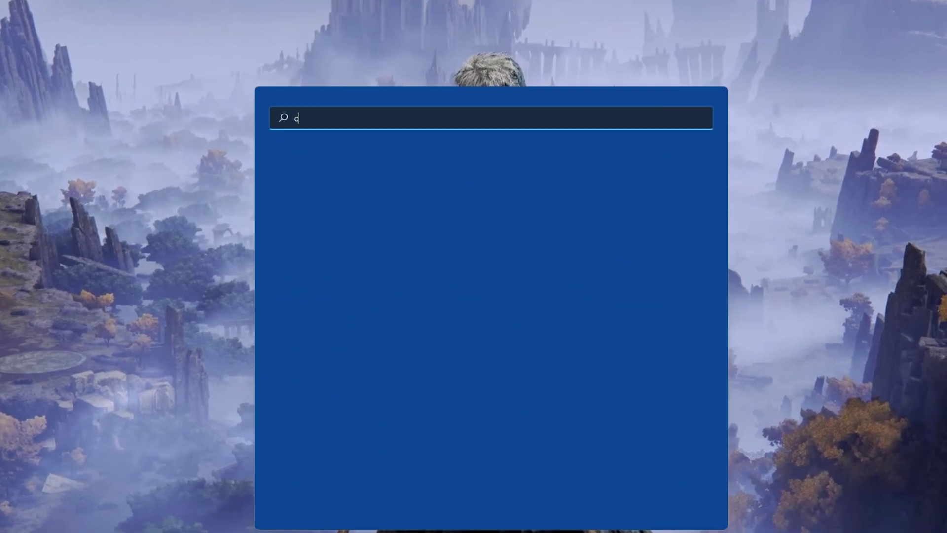
key(Return)
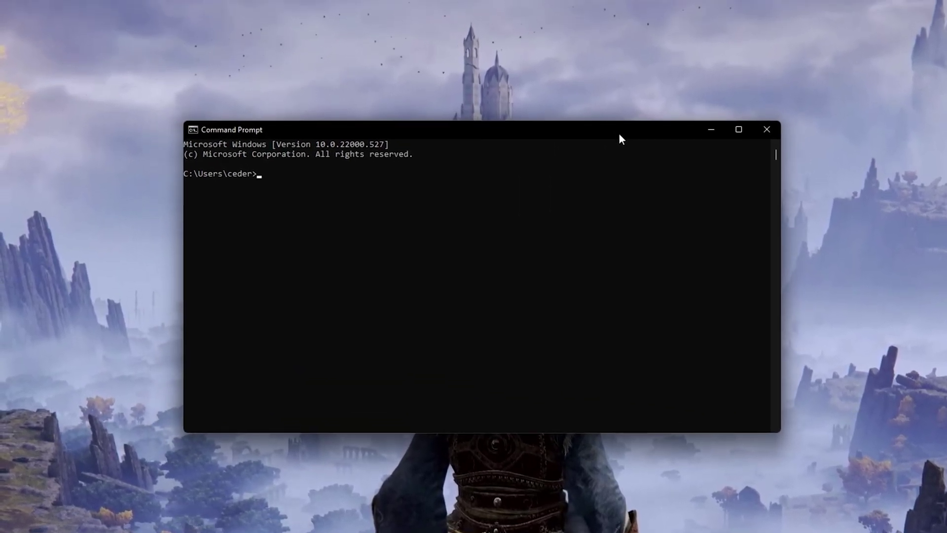
Ping google.com and highlight the 0% packet loss result, averaging 51 ms
text(ping google.com)
key(Return)
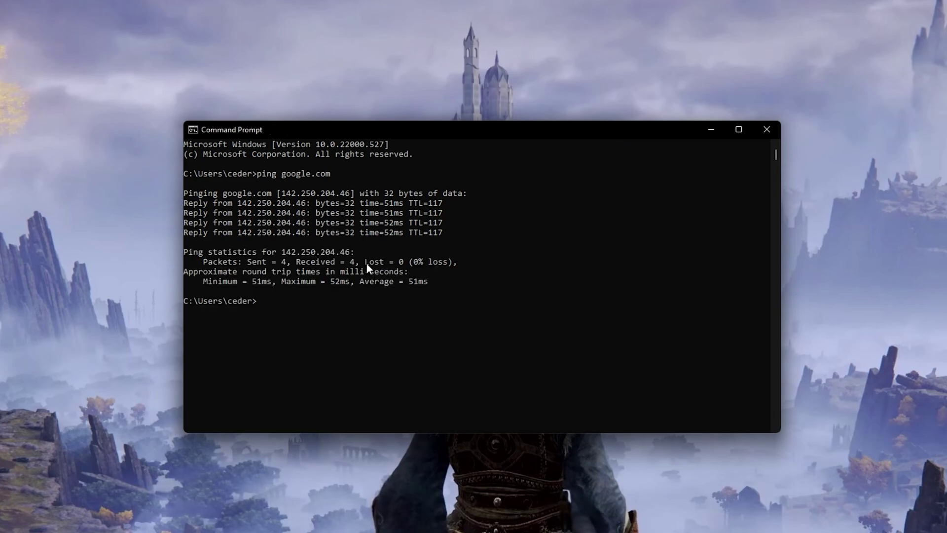
drag(365, 262, 419, 260)
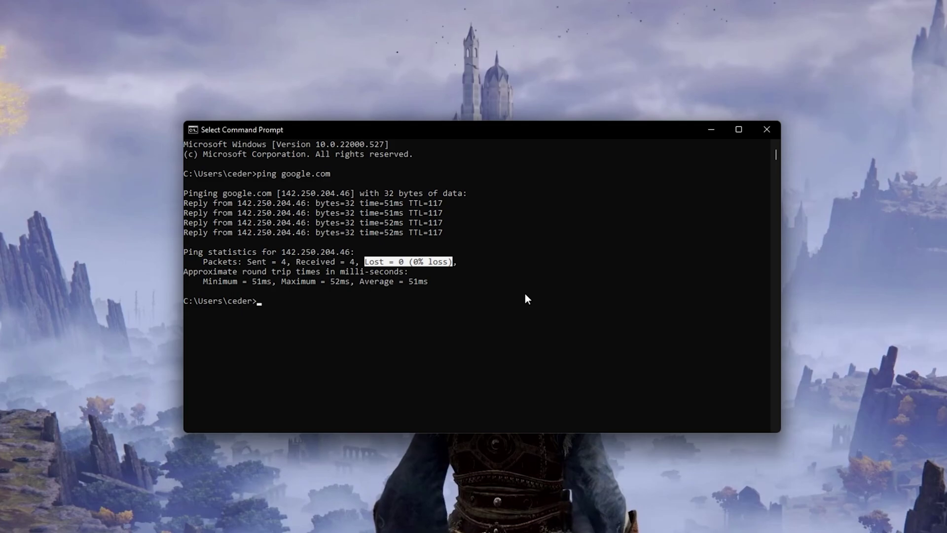
Run ipconfig /flushdns to clear the DNS resolver cache
text(ipconfig /)
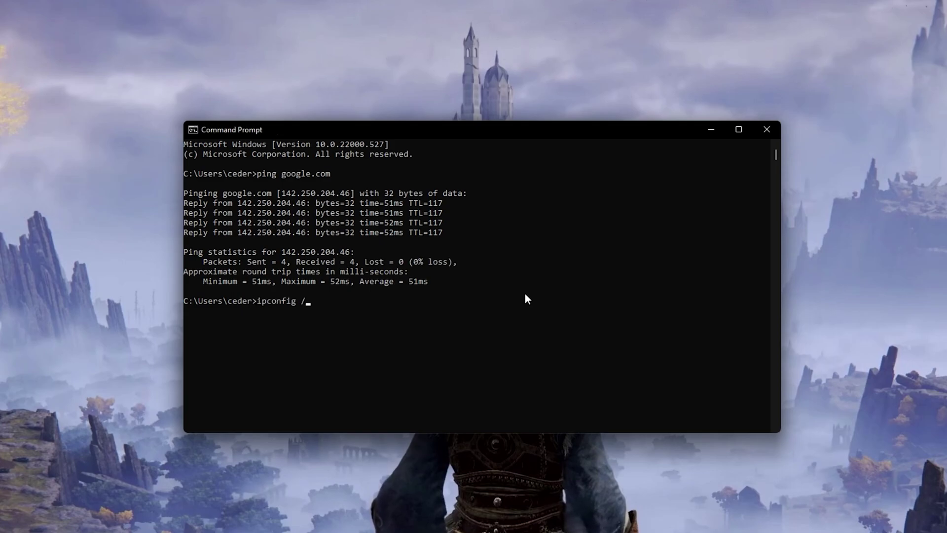
text(flushdns)
key(Return)
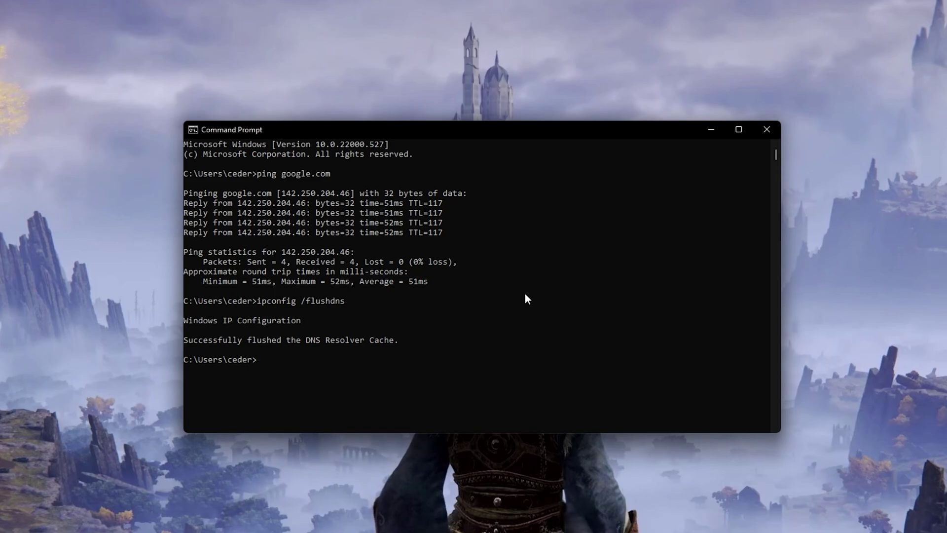